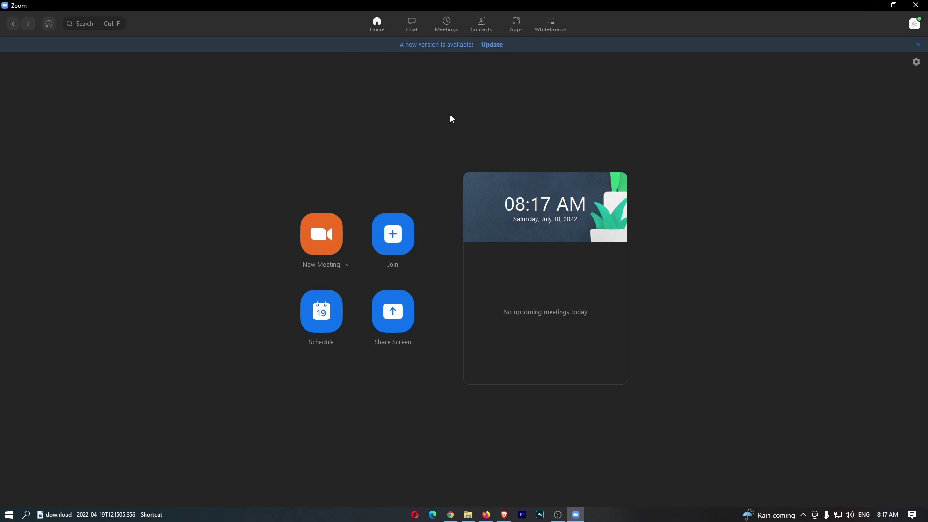
- Open Zoom's Settings window from the gear icon on the Home screen
left_click(916, 62)
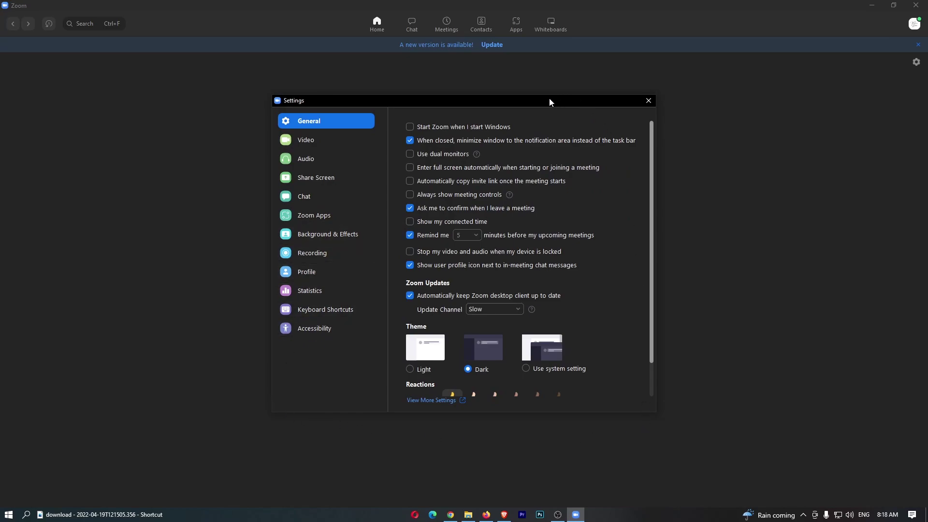
- Show the Audio settings page, then start and stop a Test Speaker sound
left_click(301, 161)
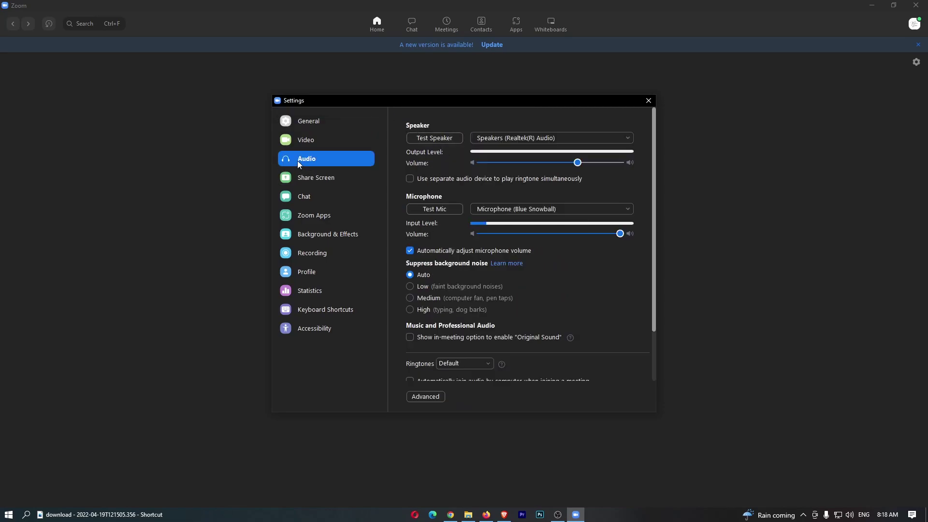
left_click(429, 138)
left_click(429, 139)
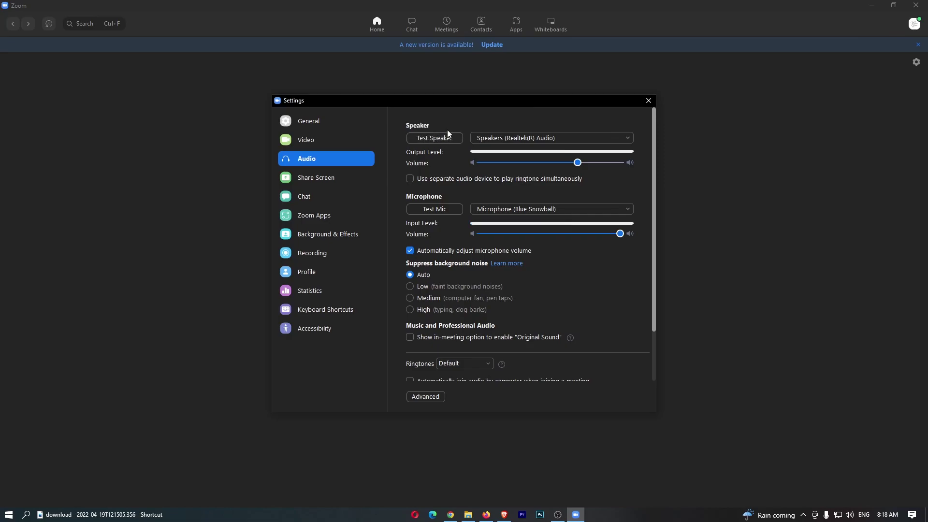